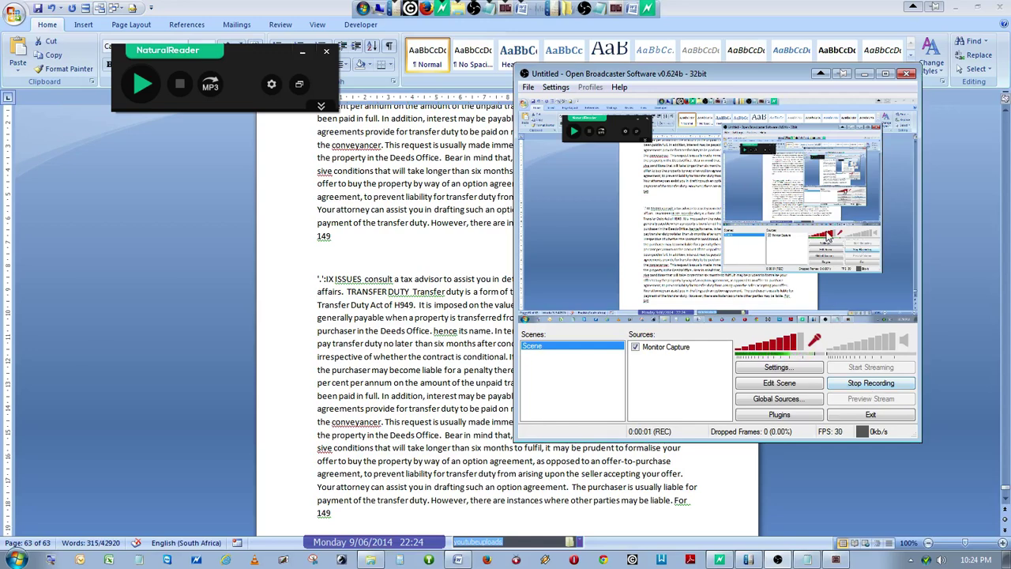
Bring up the how-to notes on reading Adobe files aloud and review the Capture2Text and Natural reader demo version entries
click(865, 75)
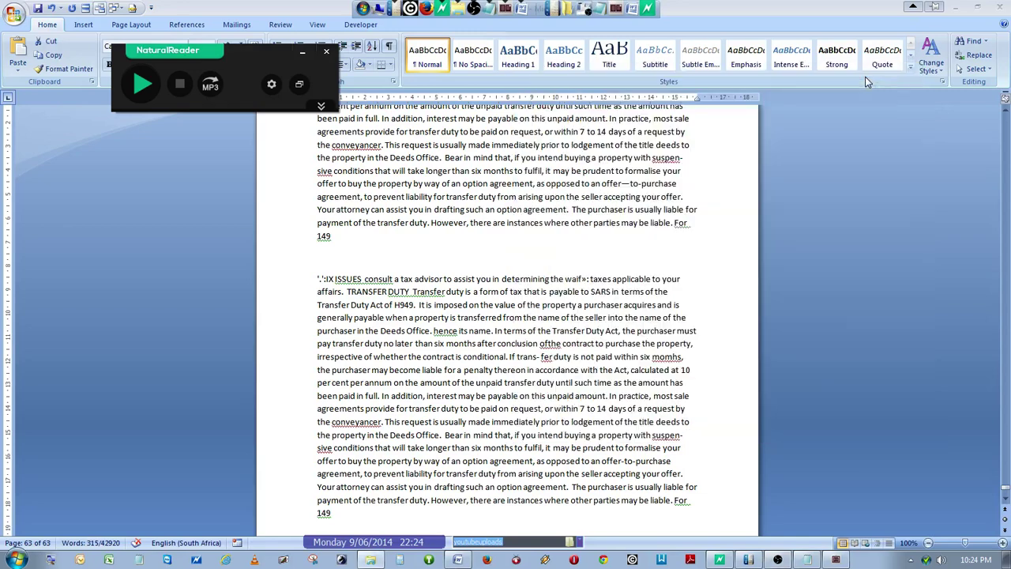
click(607, 19)
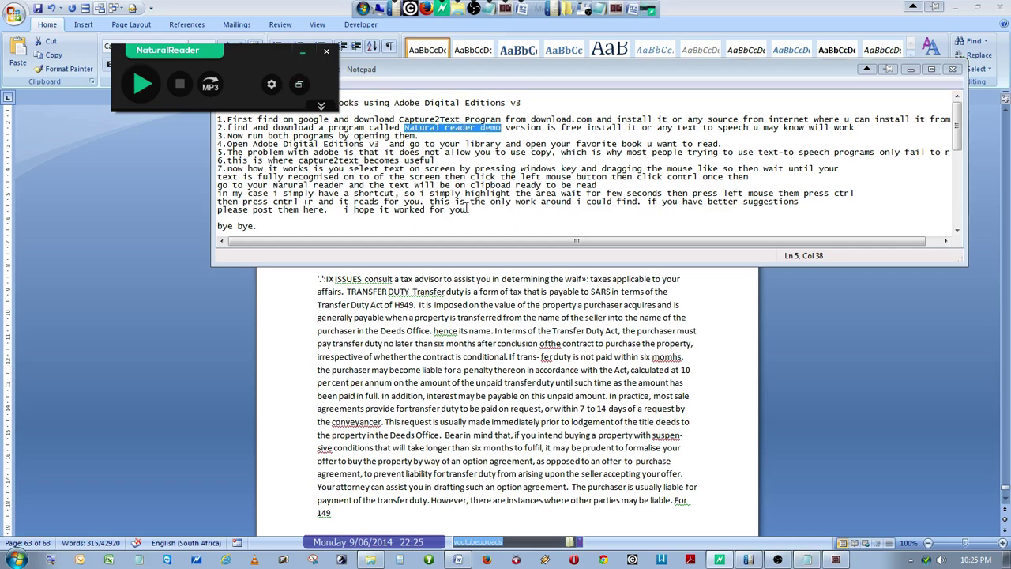
click(357, 147)
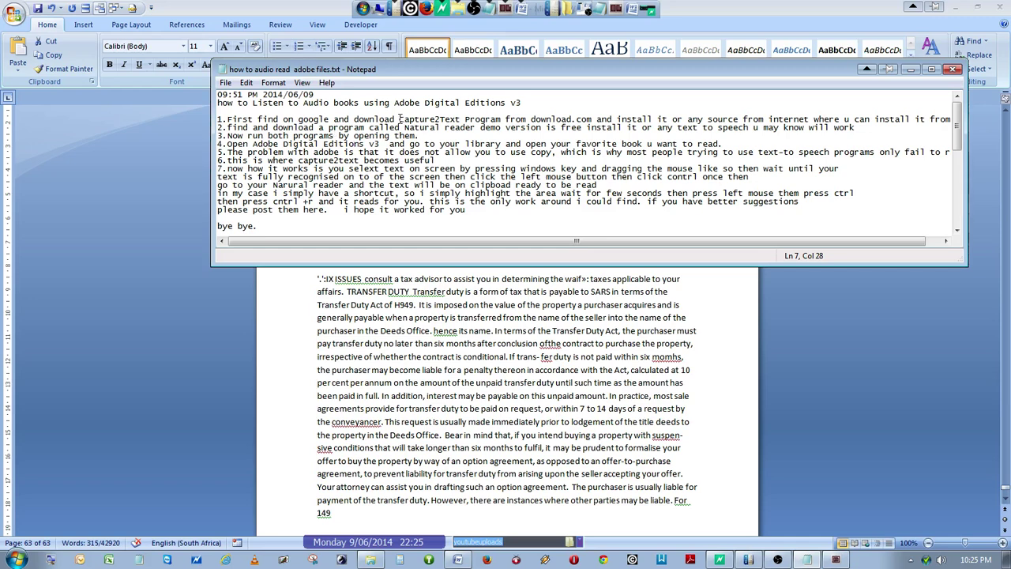
drag(399, 119, 463, 119)
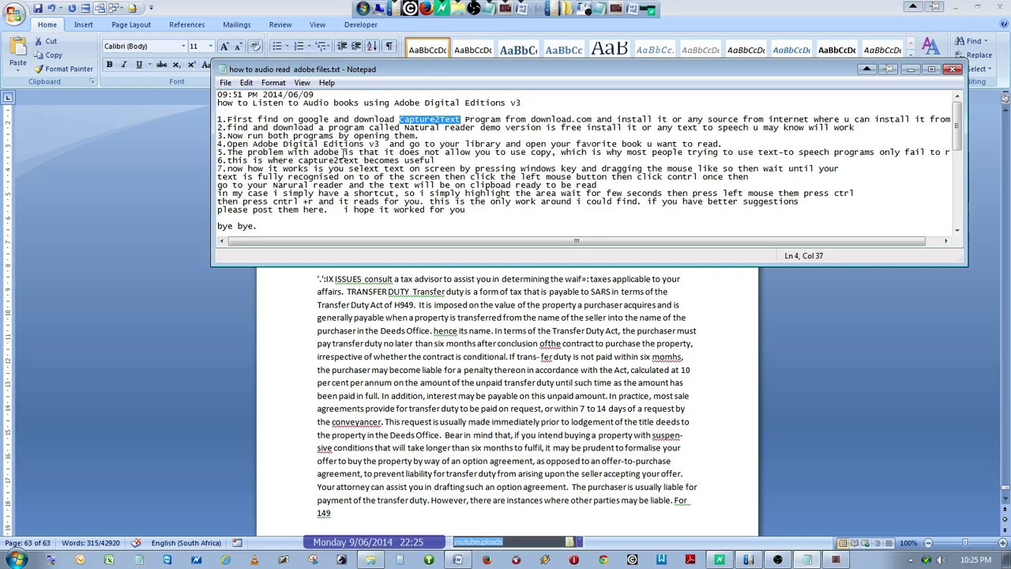
click(342, 152)
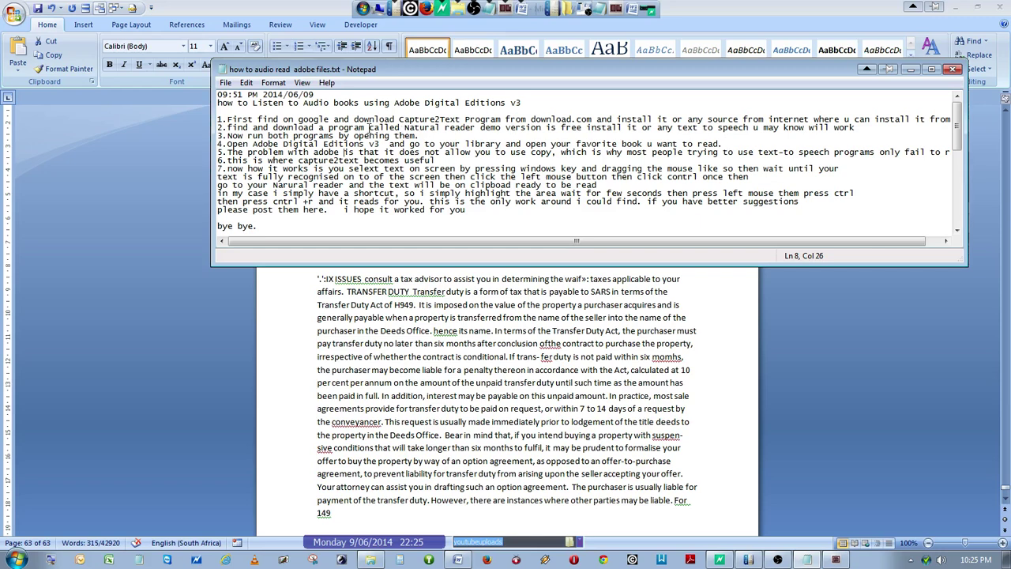
drag(405, 127, 542, 129)
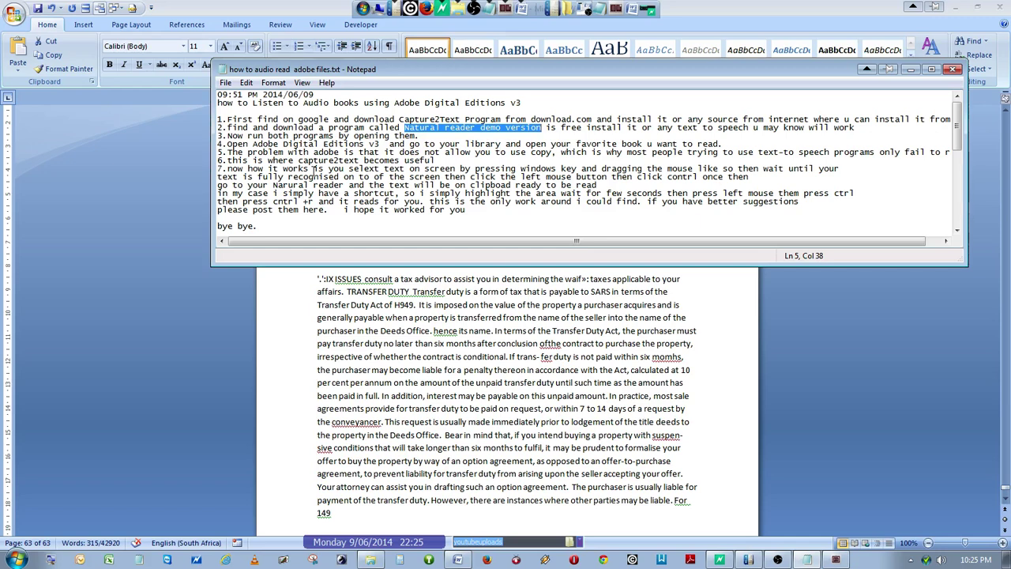
click(314, 169)
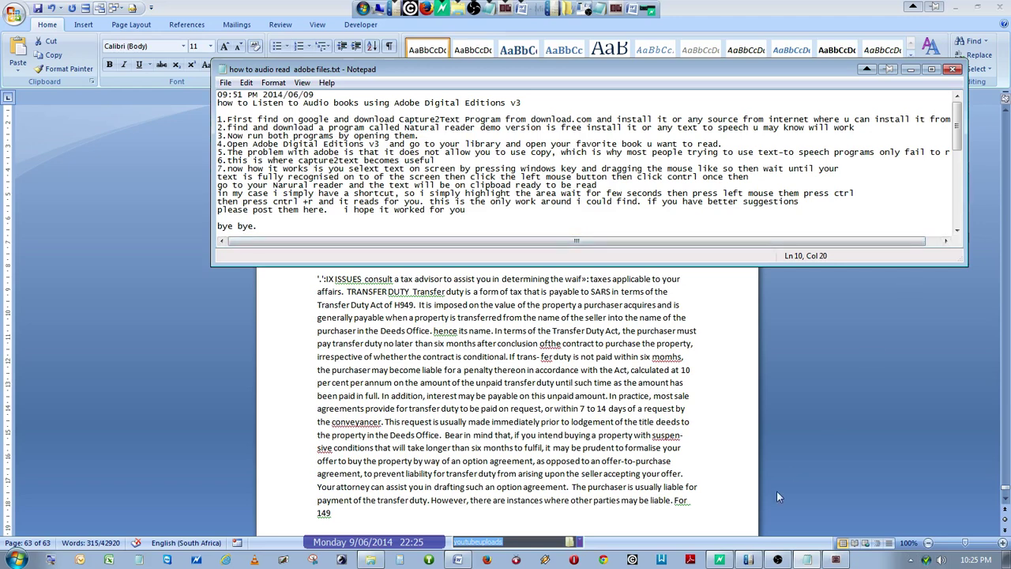
Switch to Adobe Digital Editions and open the book Making Money out of Property in South Africa from the library
click(1006, 555)
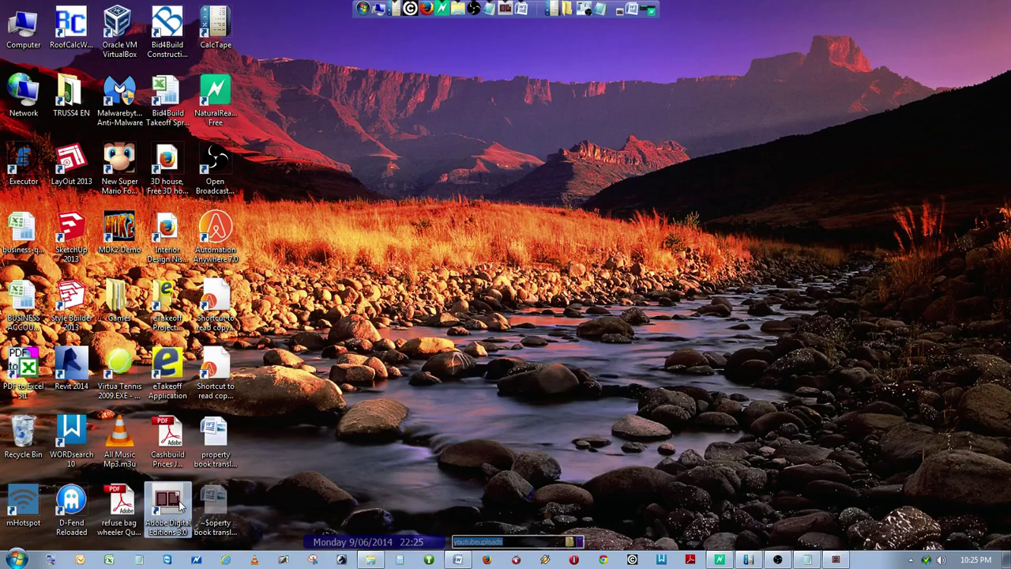
double_click(167, 509)
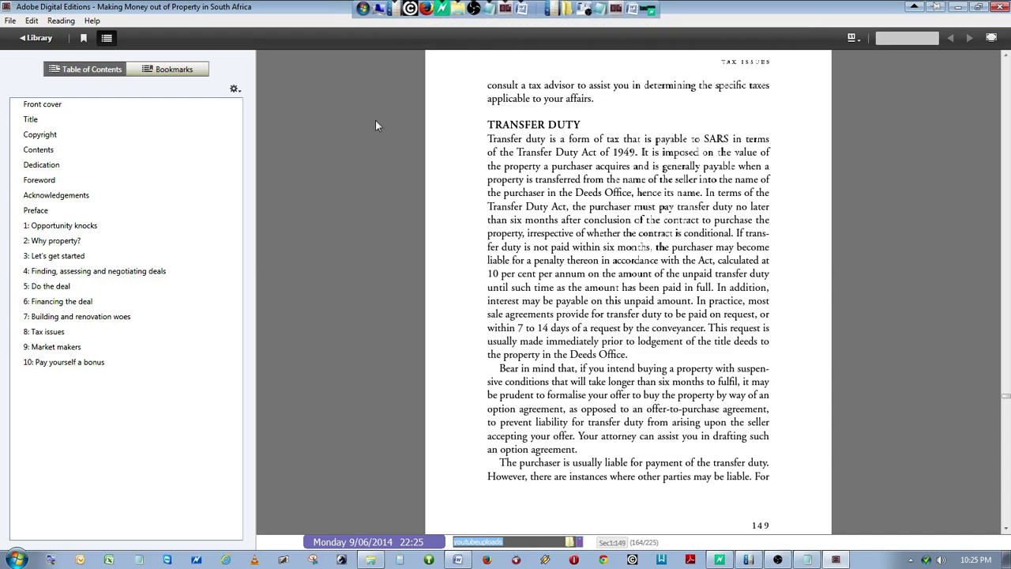
click(36, 38)
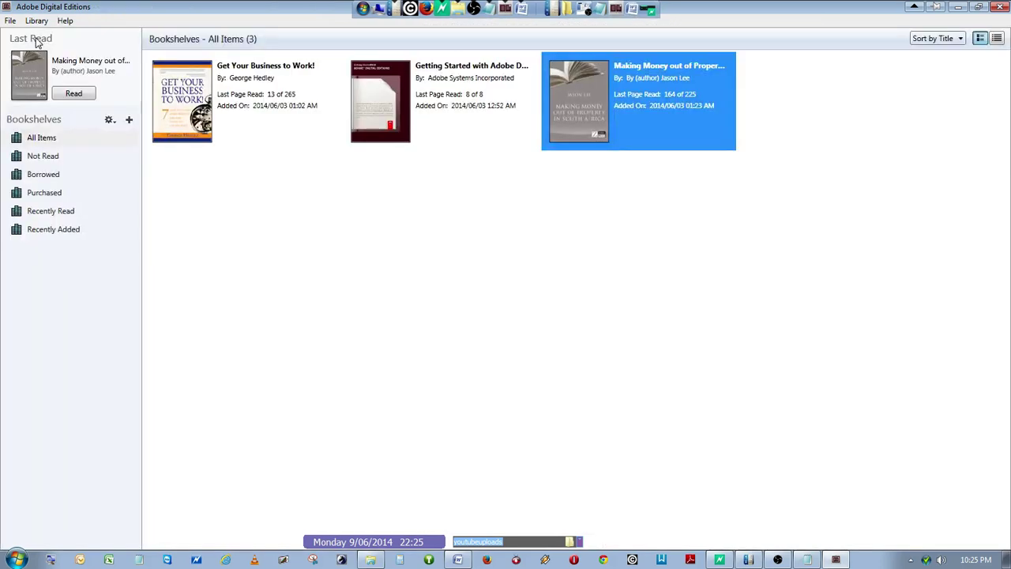
click(185, 104)
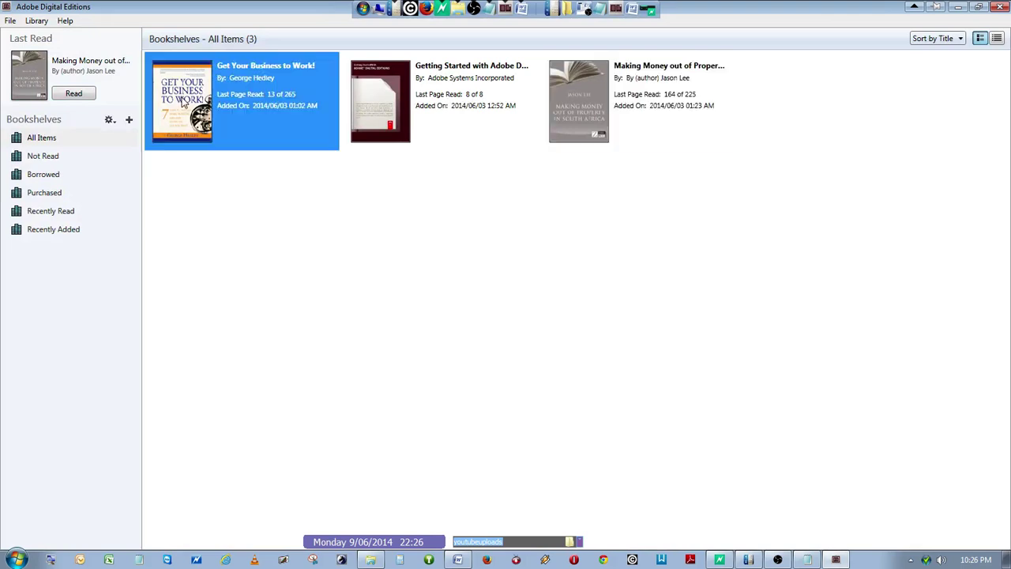
click(605, 97)
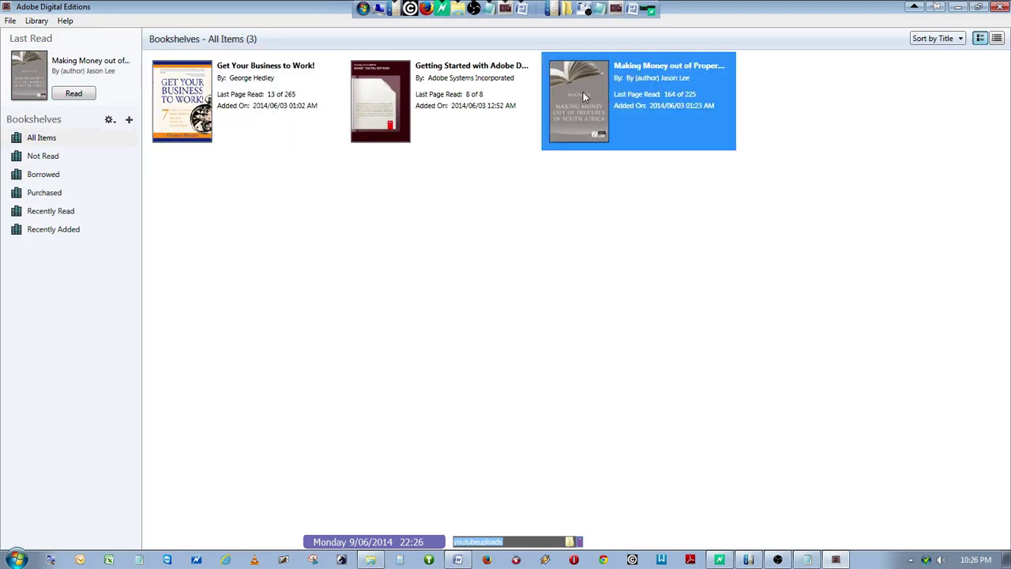
double_click(583, 92)
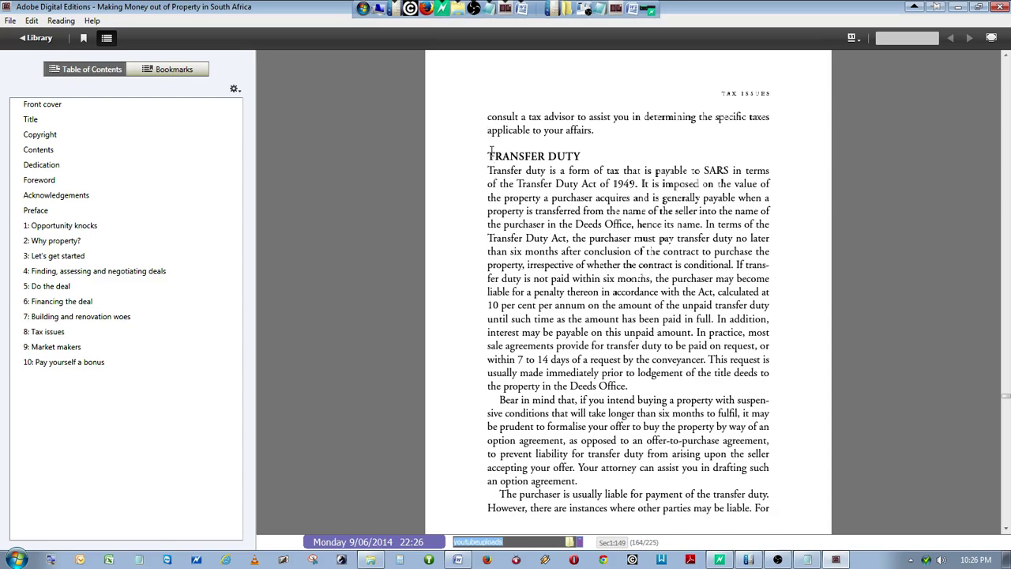
Try to copy the Transfer Duty heading and its first paragraph from the book page
drag(488, 153, 713, 380)
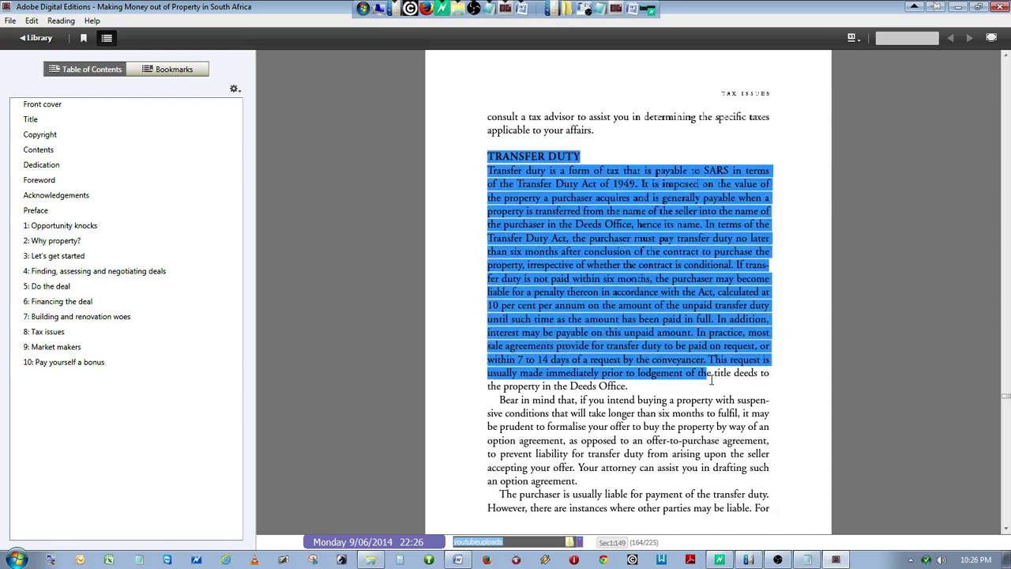
right_click(616, 215)
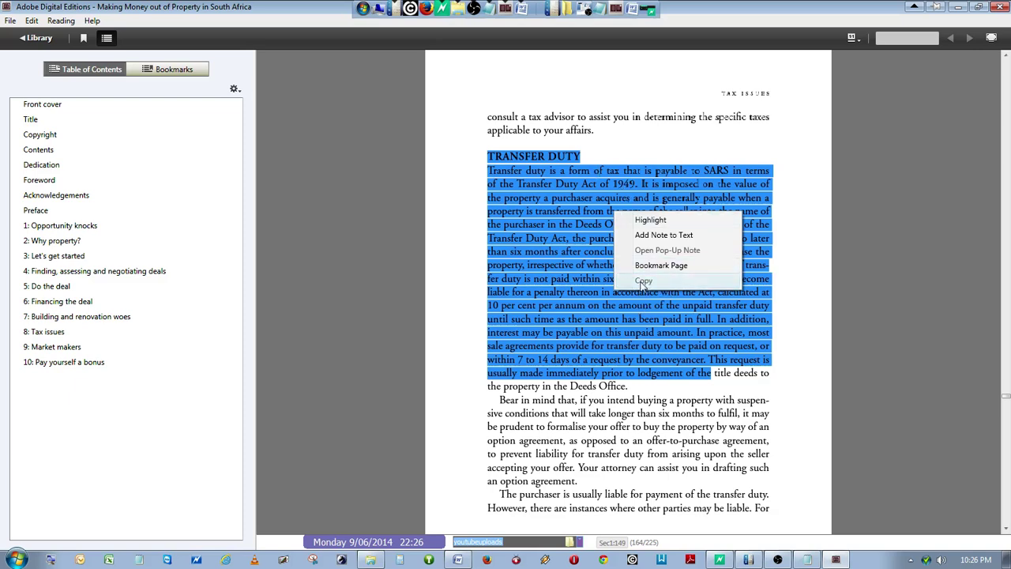
click(790, 261)
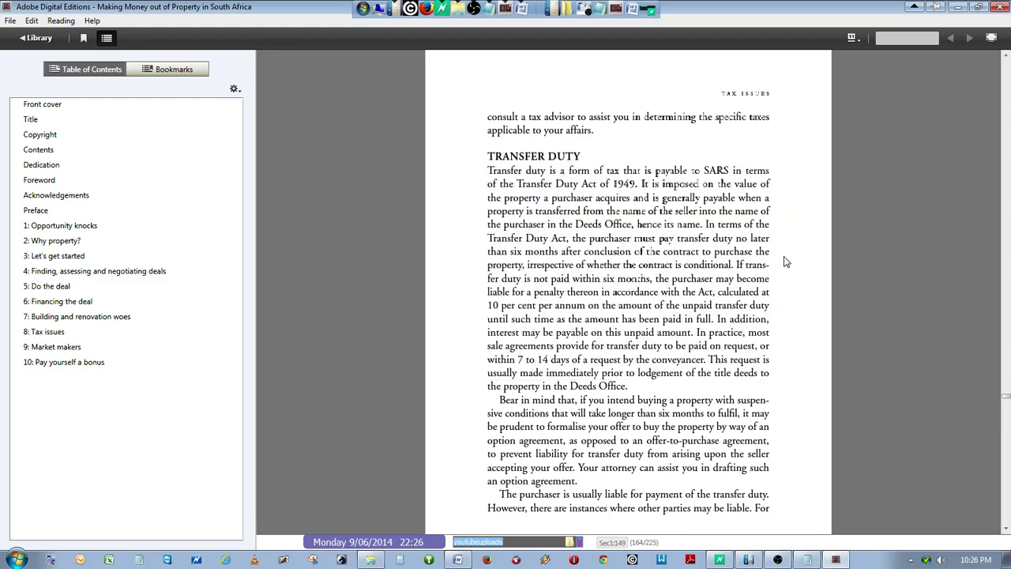
View the NaturalReader player, minimize it, and highlight the program name Capture2Text in the how-to notes
click(649, 15)
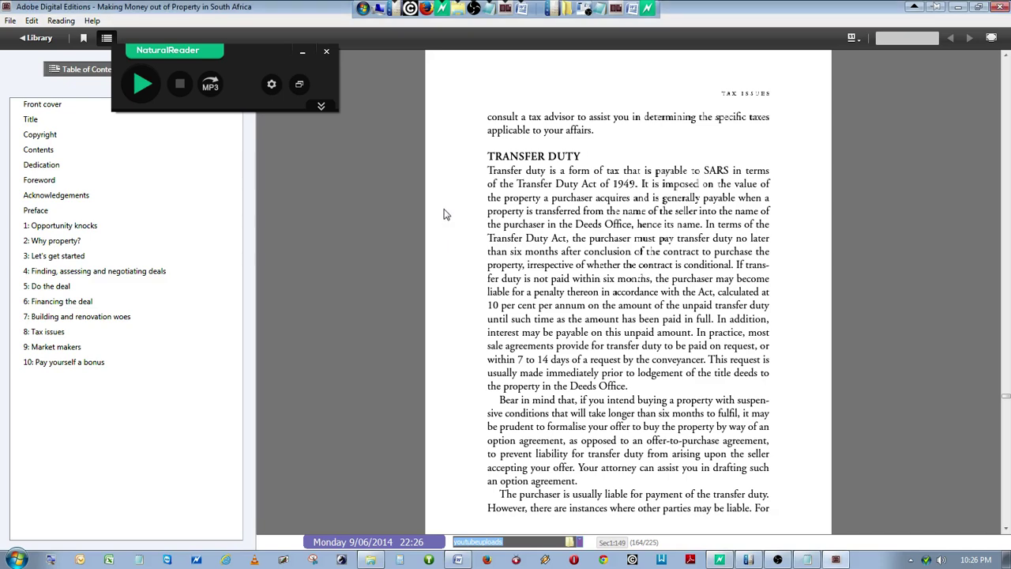
click(304, 55)
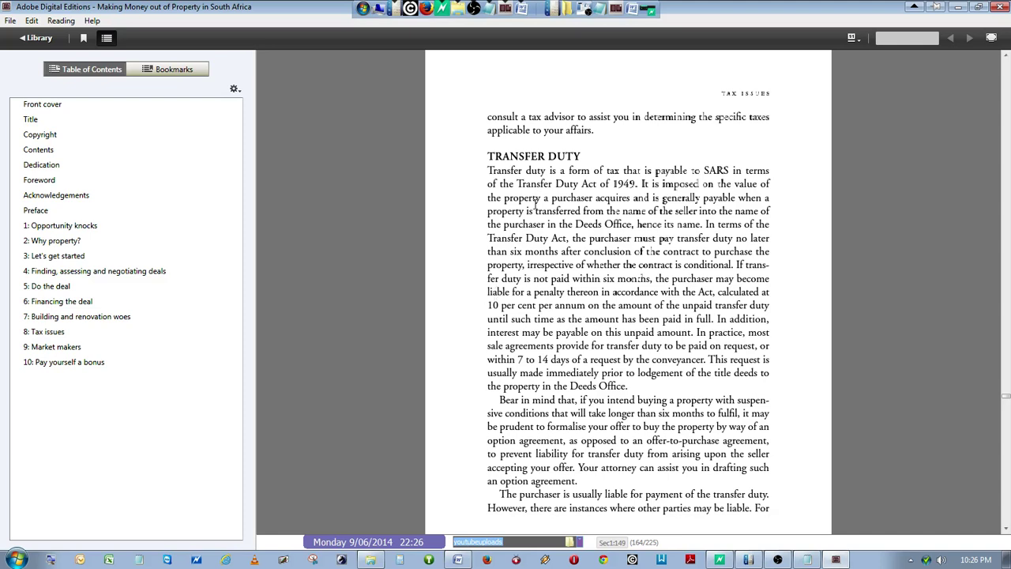
click(632, 9)
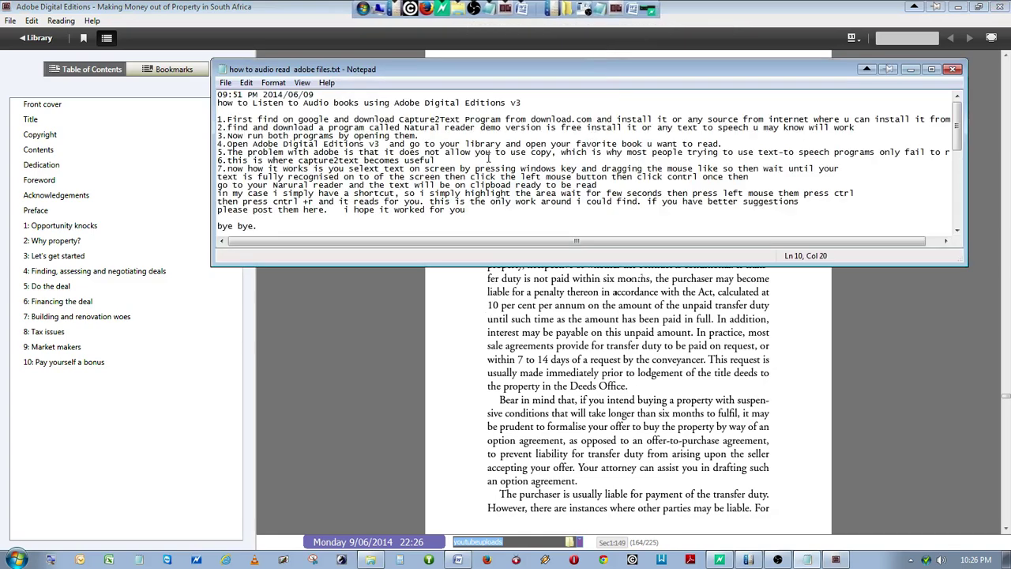
drag(400, 119, 461, 120)
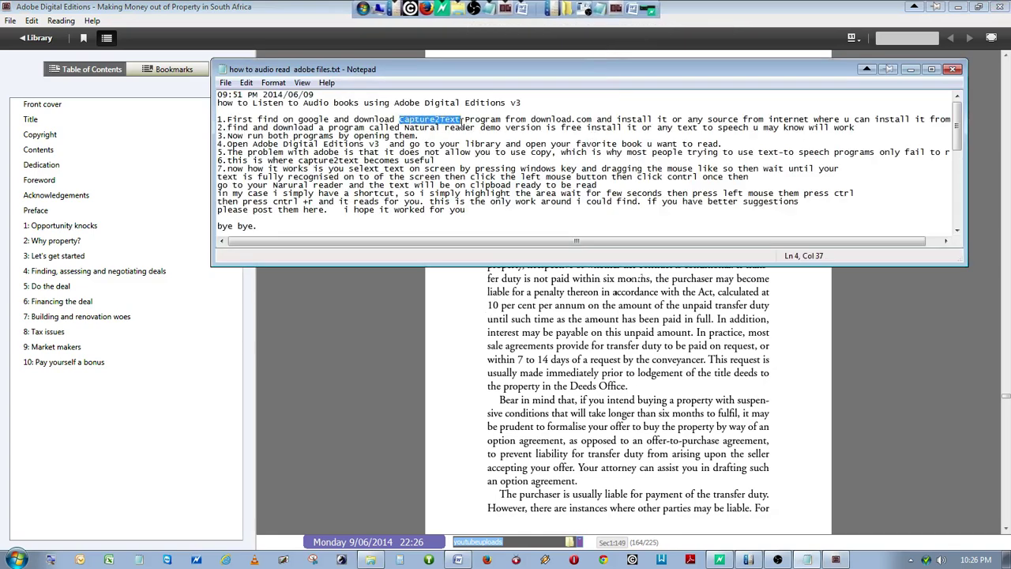
Open the Capture2Text preferences, review the OCR hotkeys, and close them without changes
right_click(914, 560)
click(912, 559)
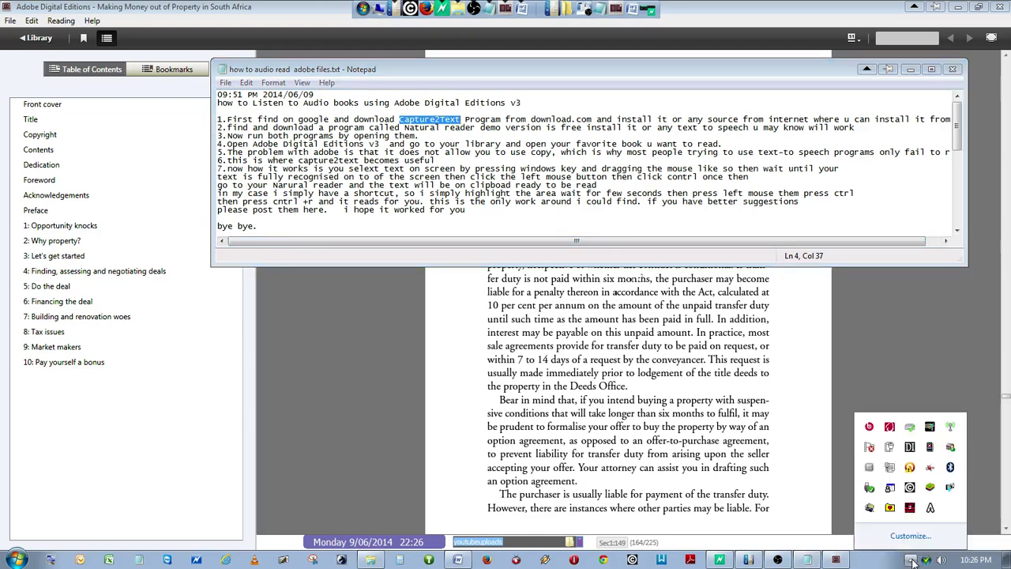
right_click(910, 508)
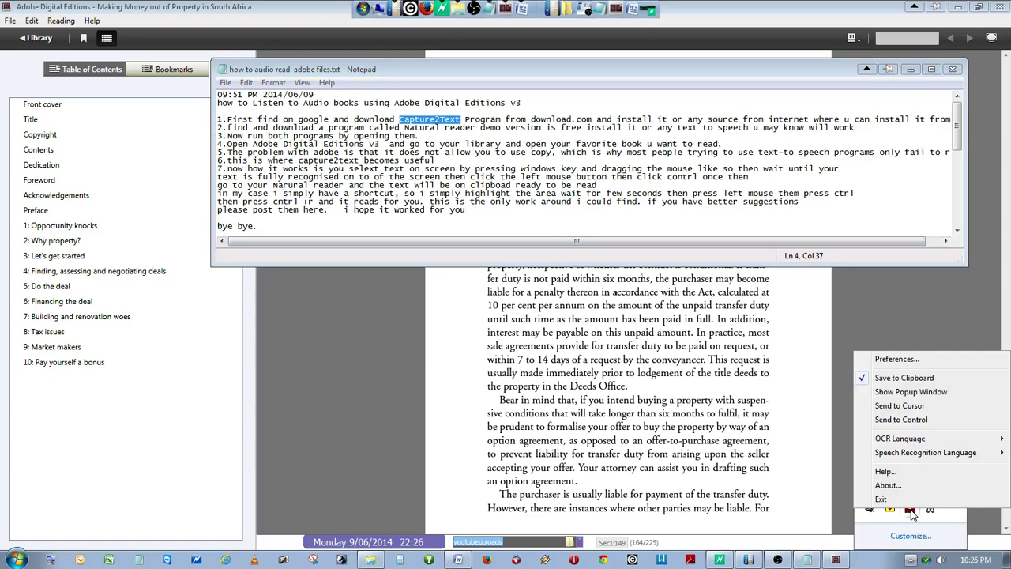
click(908, 360)
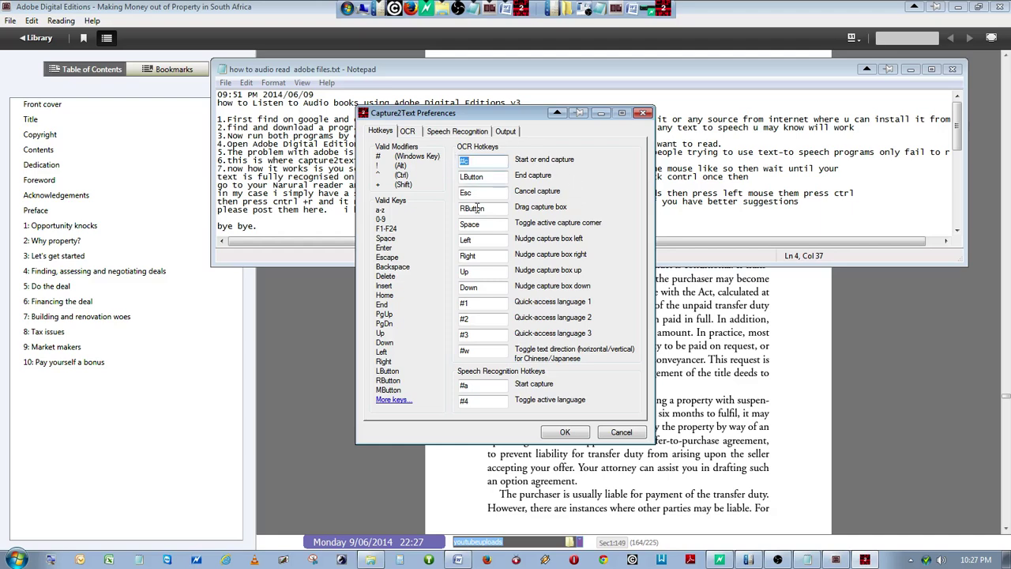
click(620, 433)
Return to the book and capture the full Transfer Duty page with the Capture2Text capture box
click(797, 411)
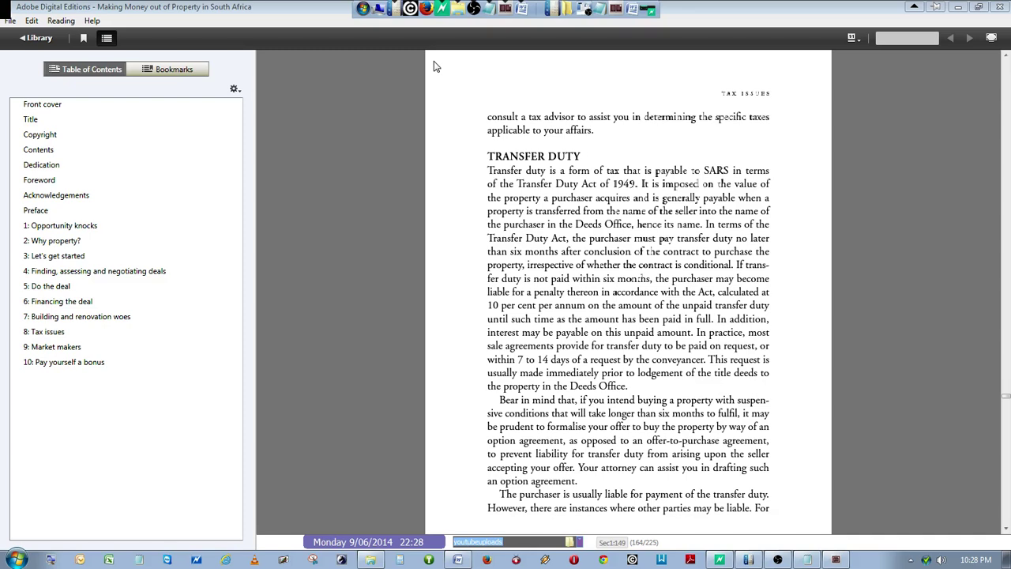
drag(433, 60, 531, 214)
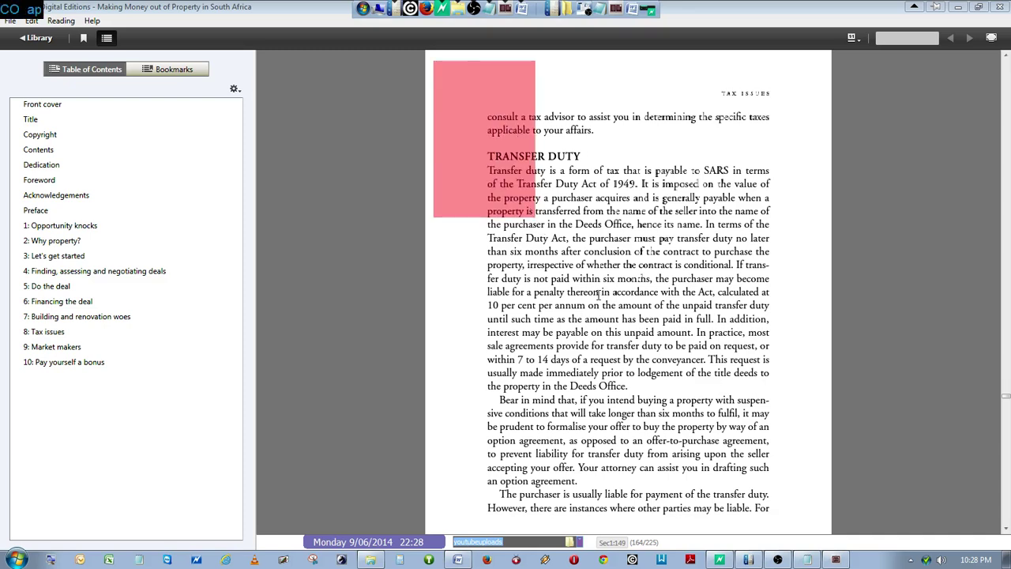
drag(597, 293, 826, 535)
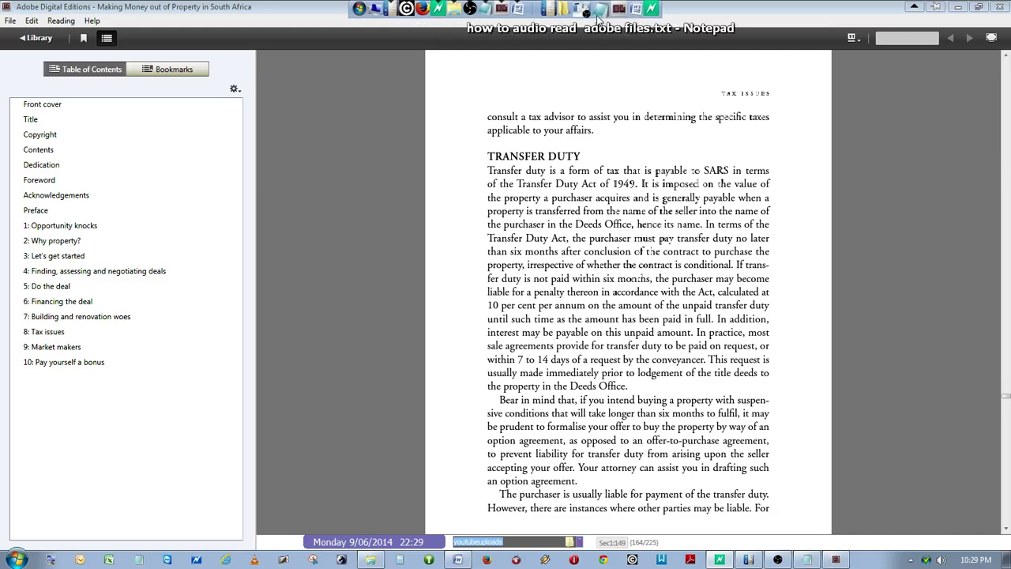
Switch to the Word document and paste the captured page text below the last paragraph, after two line breaks
click(617, 10)
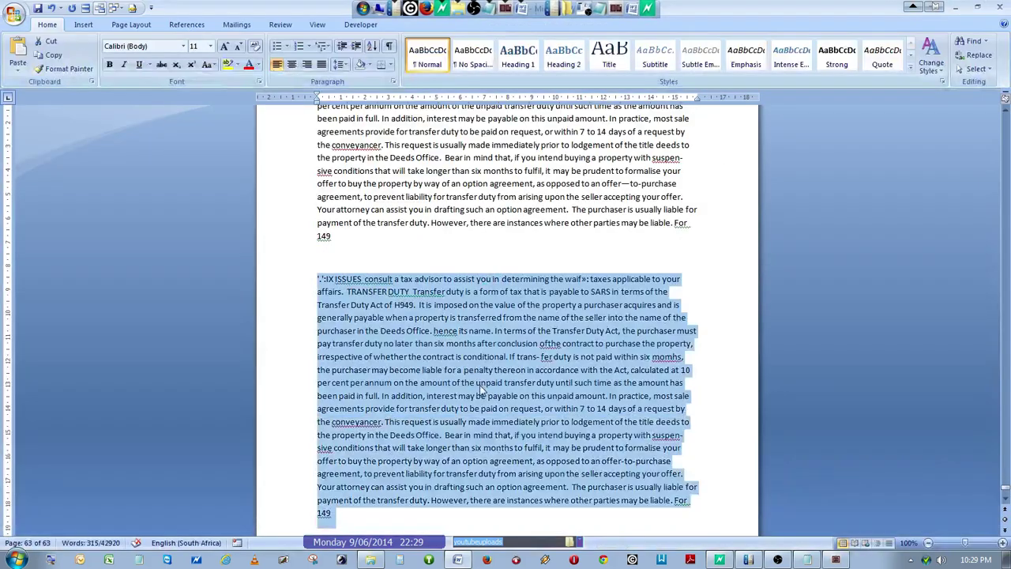
click(548, 509)
scroll(574, 477, down, 5)
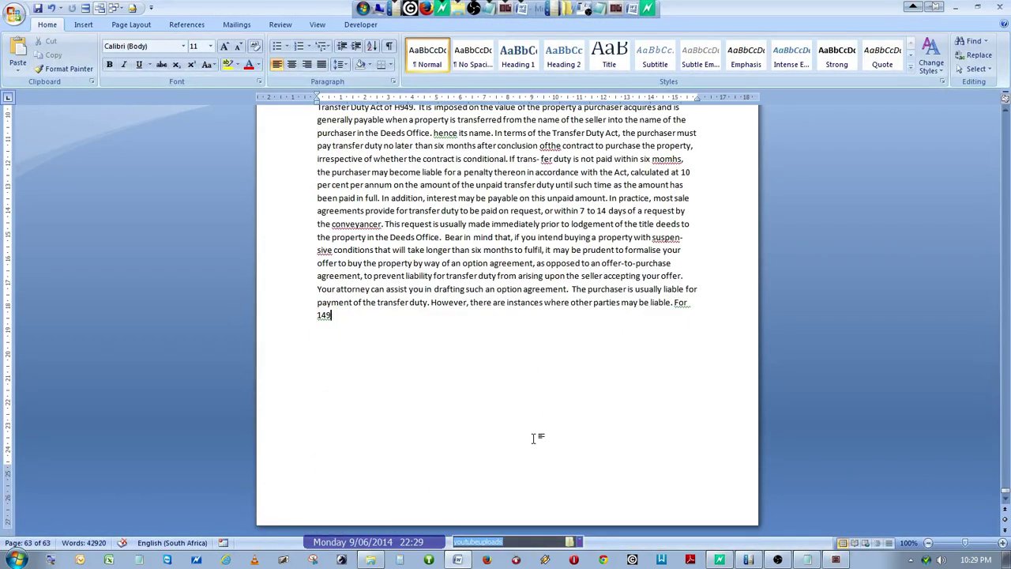
key(Return)
key(Return)
key(ctrl+v)
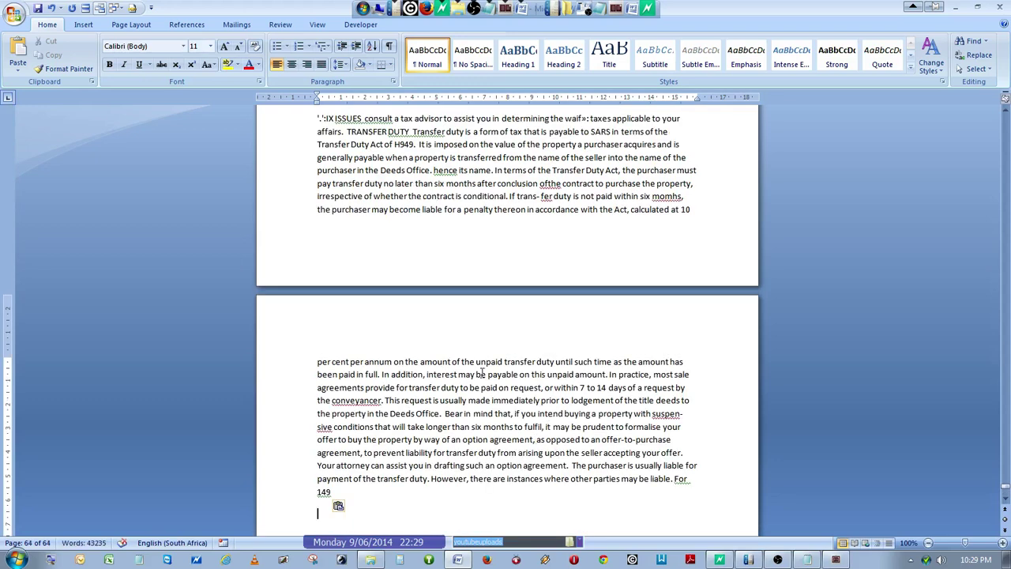
Paste a second copy of the captured page text at the end of the document
click(14, 18)
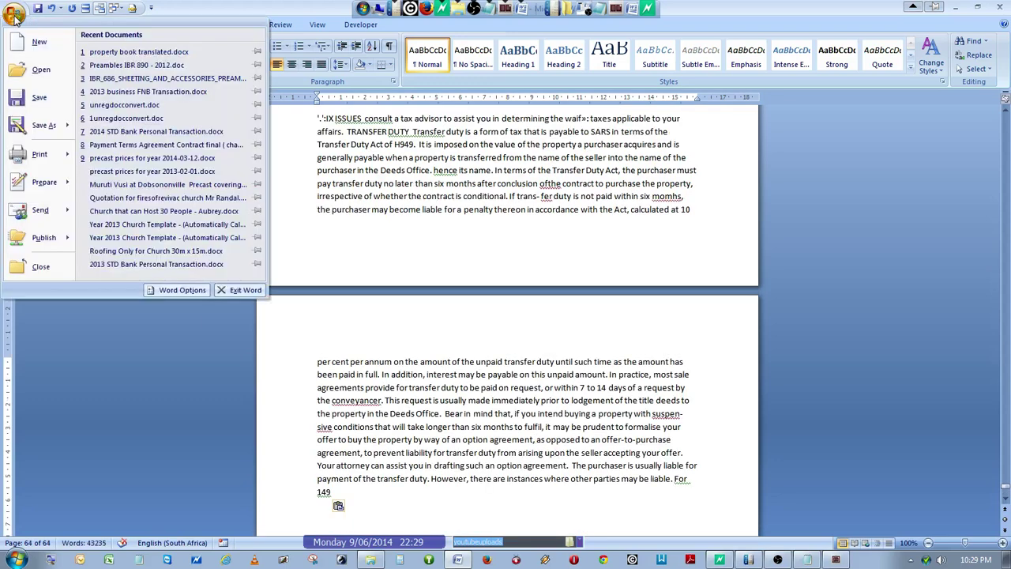
click(14, 17)
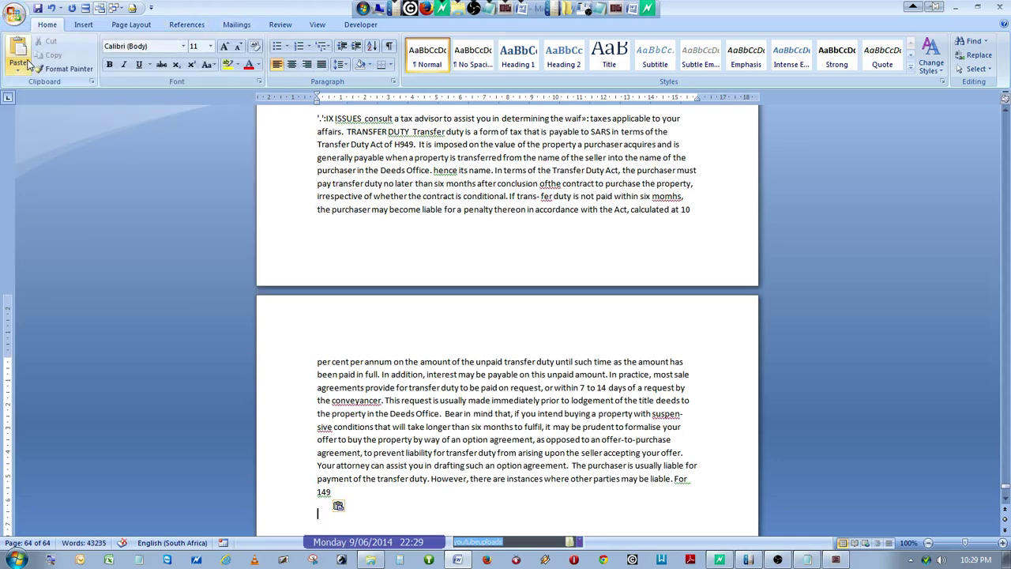
scroll(621, 490, down, 3)
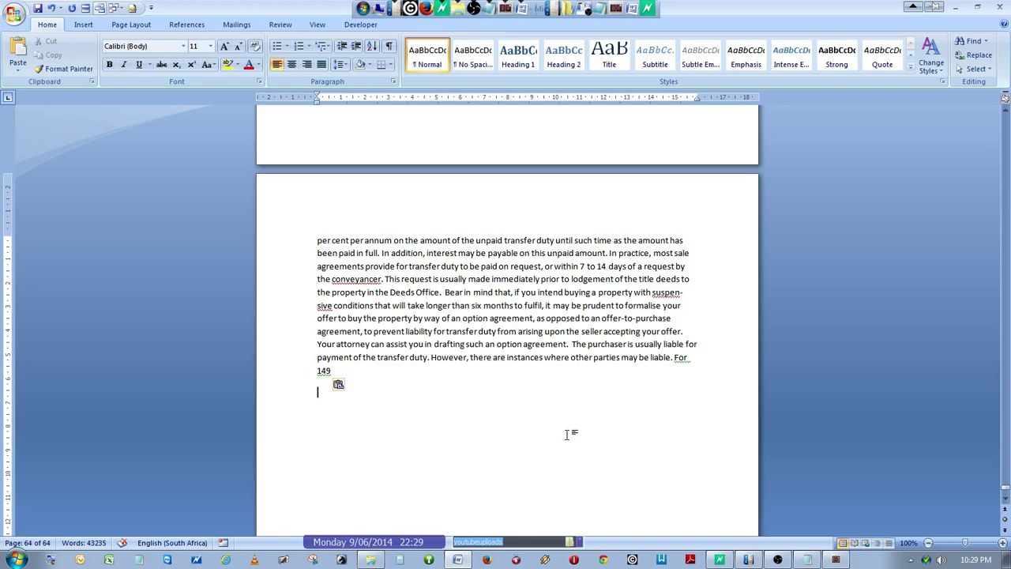
click(21, 65)
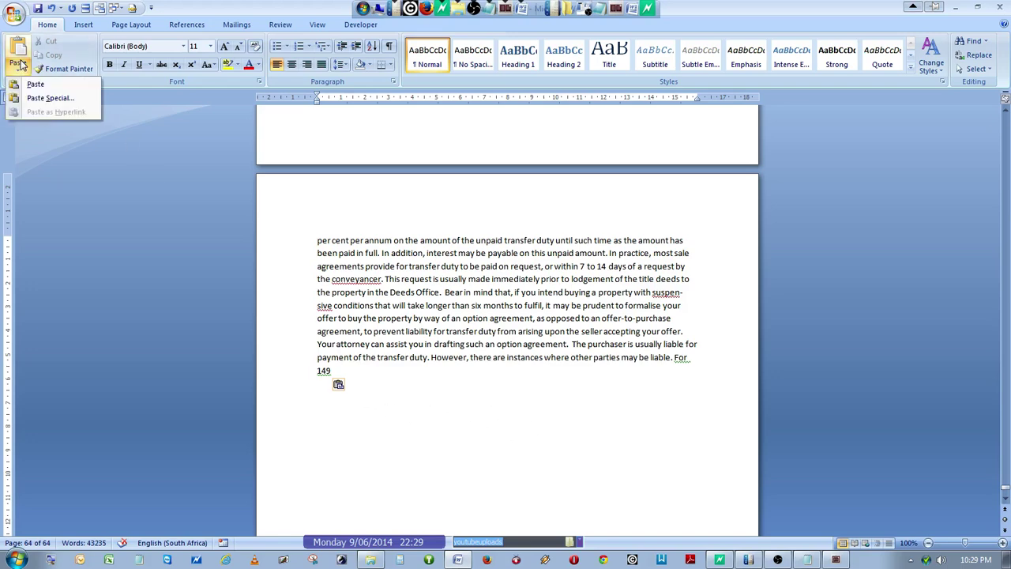
click(37, 83)
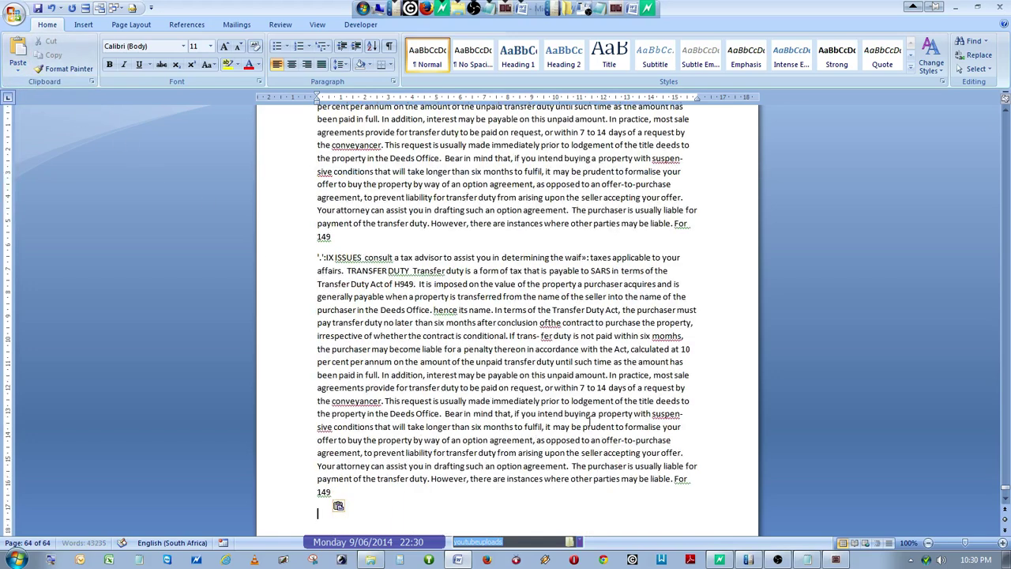
scroll(592, 419, down, 2)
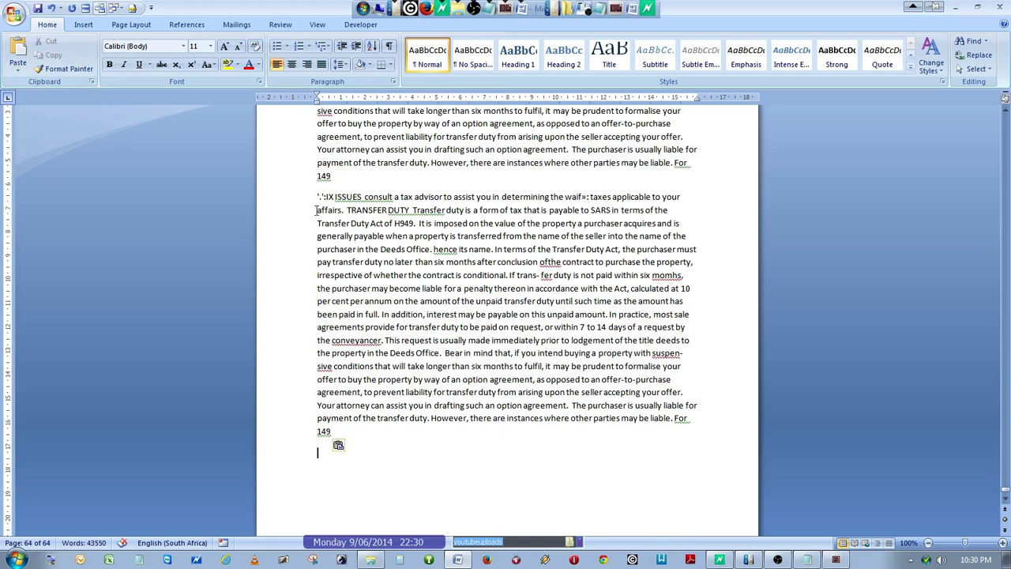
Select the last pasted copy of the captured page text, play it aloud with NaturalReader, and stop the playback
drag(317, 196, 686, 428)
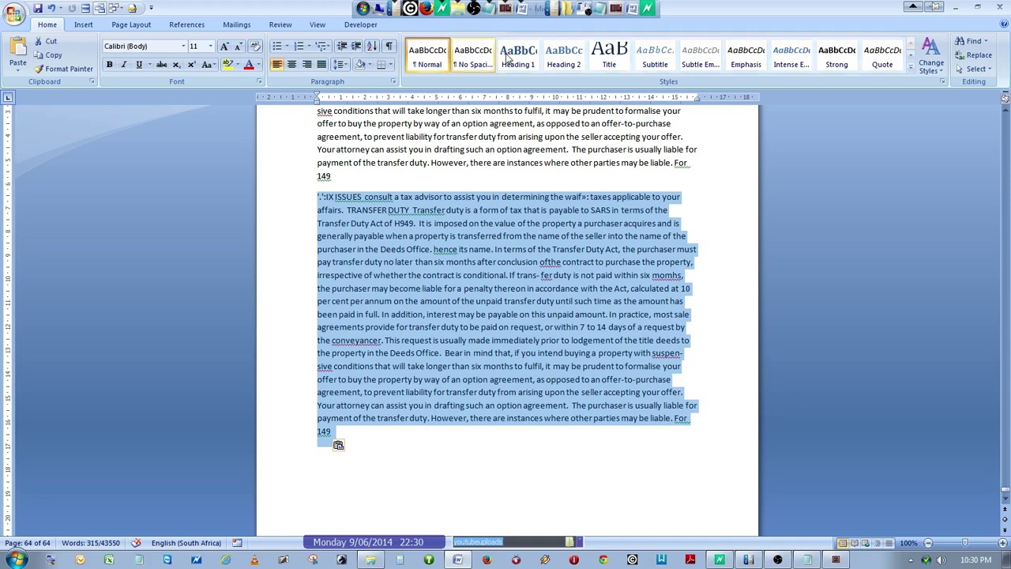
click(488, 164)
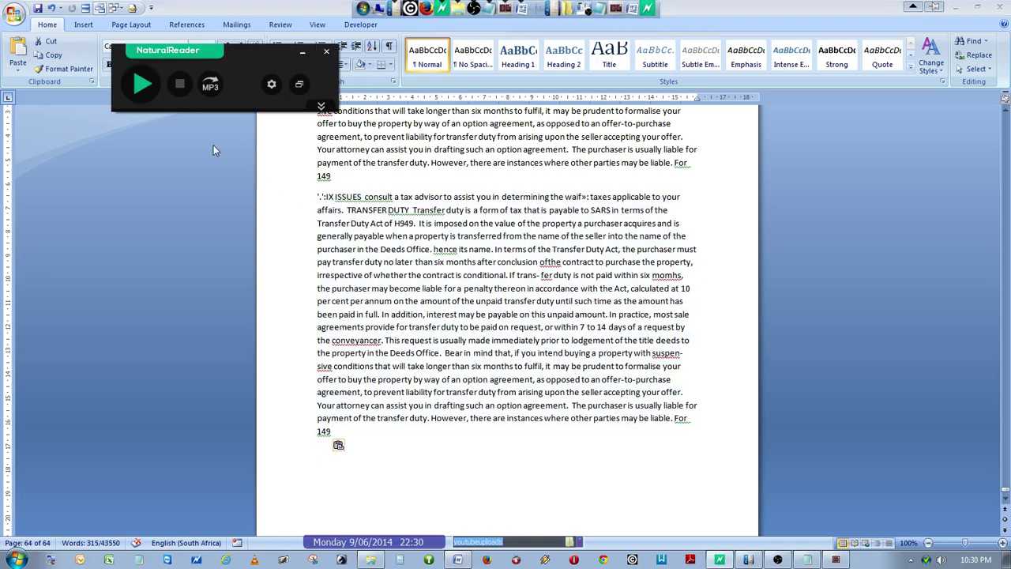
click(143, 84)
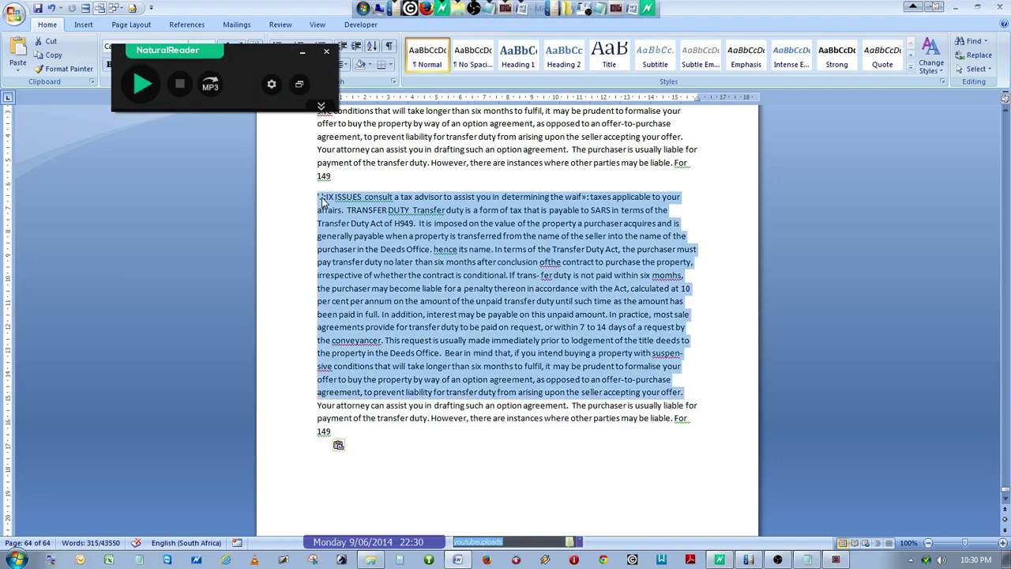
click(145, 91)
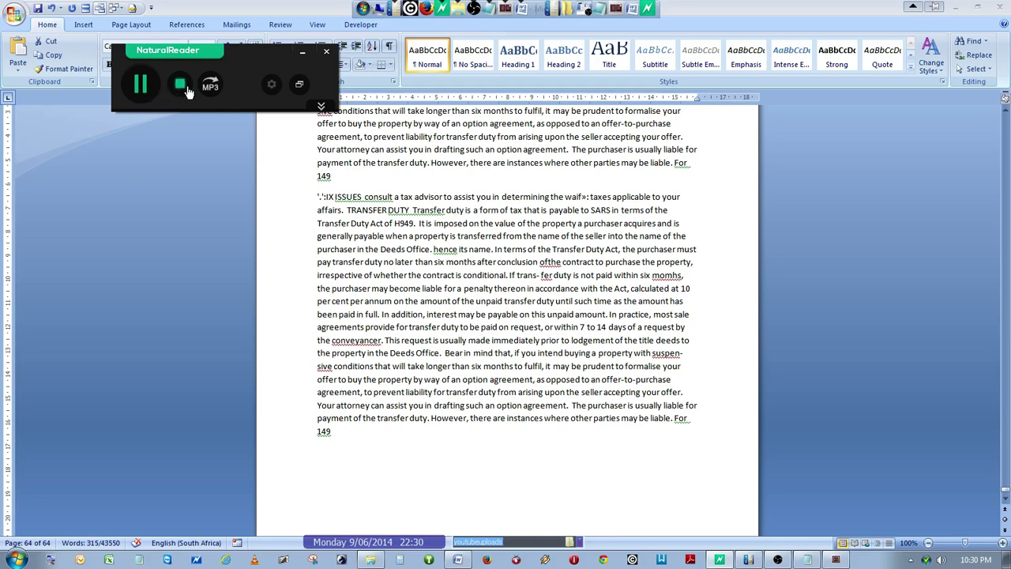
click(181, 85)
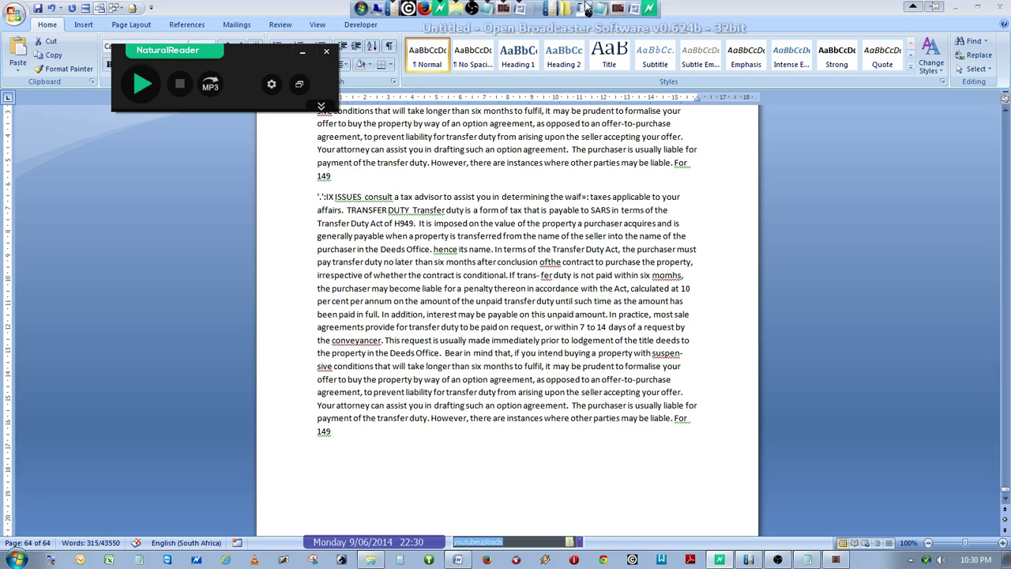
Switch back to the book in Adobe Digital Editions and view the rest of the Transfer Duty page
click(616, 12)
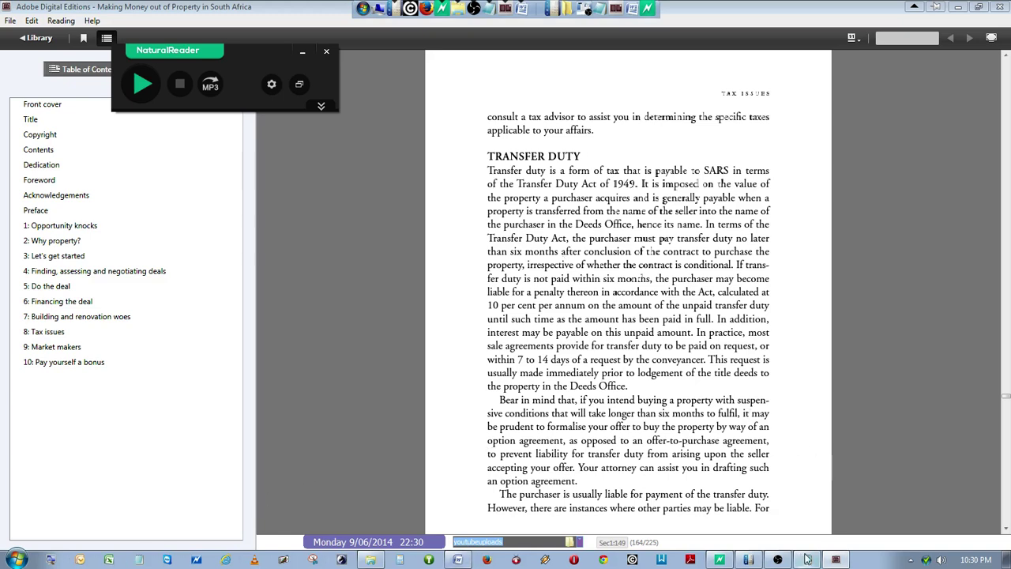
click(14, 559)
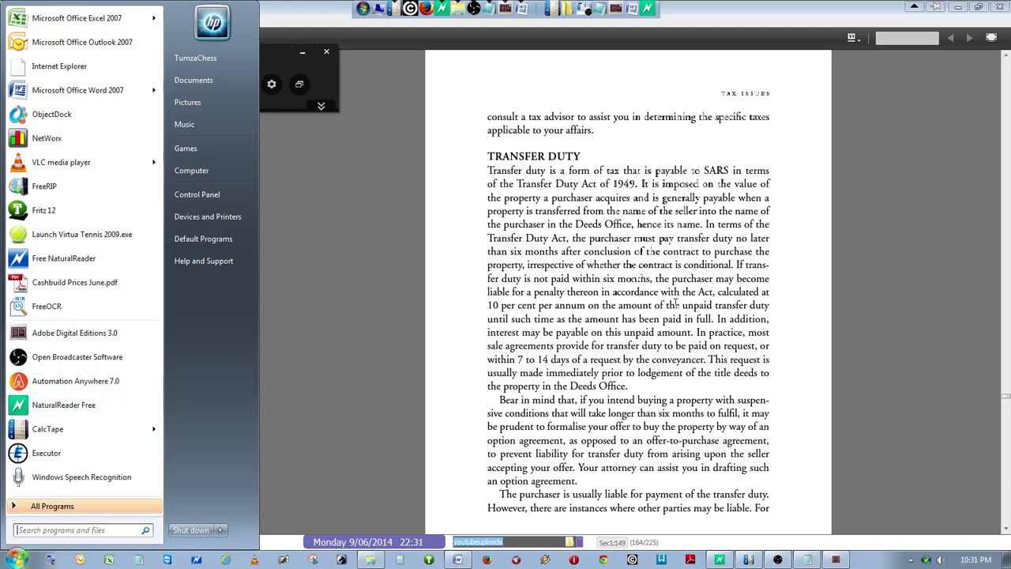
click(363, 285)
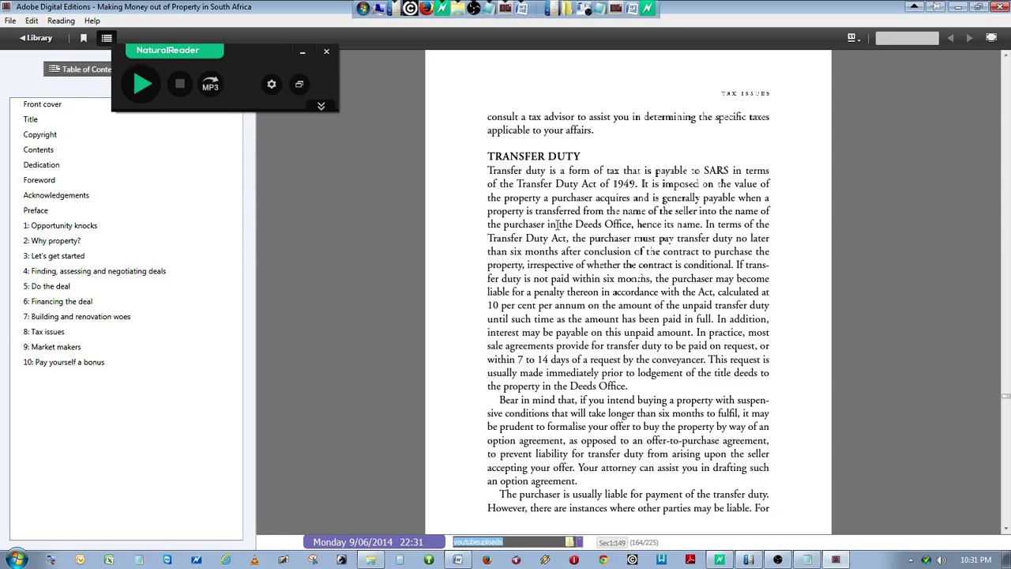
scroll(558, 227, down, 5)
scroll(557, 226, up, 3)
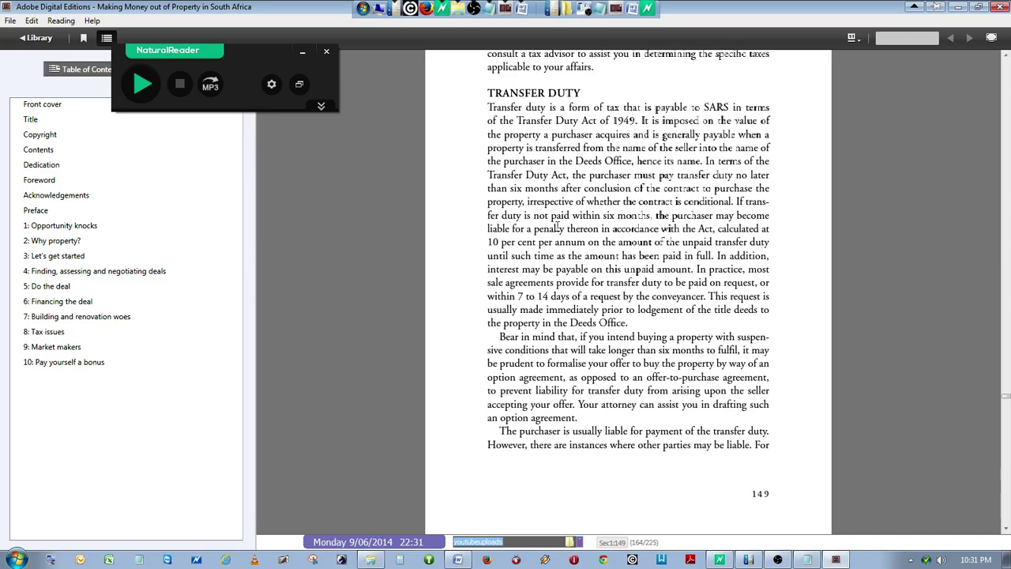